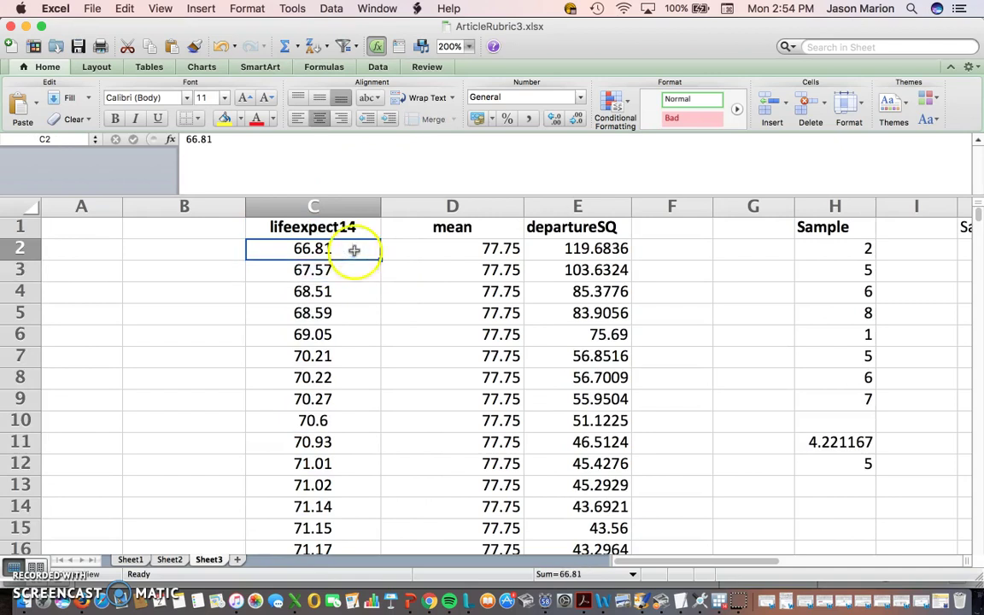
# Step: Inspect the first lifeexpect14 value in C2 and the mean formula in D2, leaving both cells as they are
pyautogui.click(354, 249)
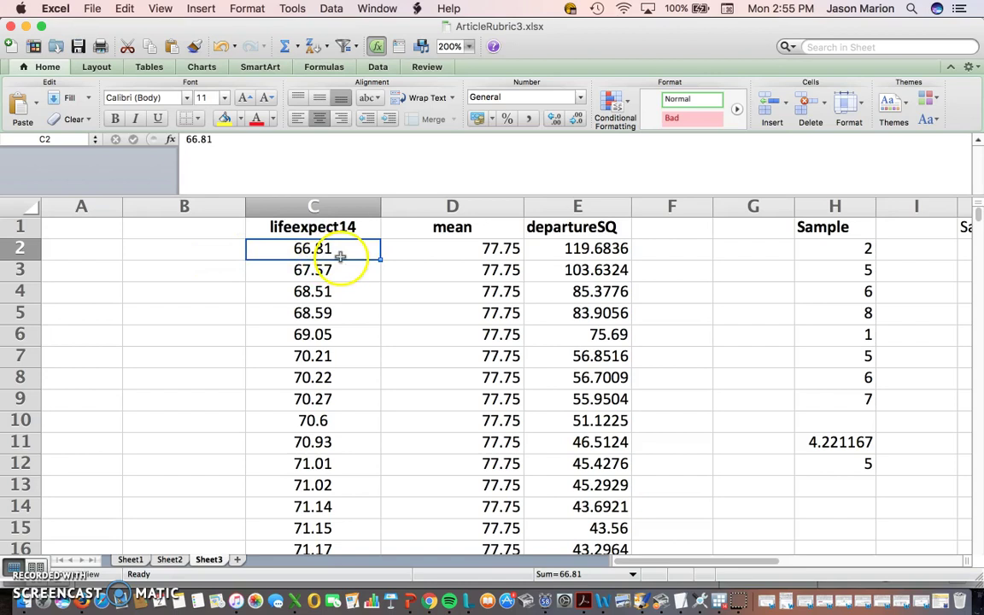
pyautogui.click(458, 250)
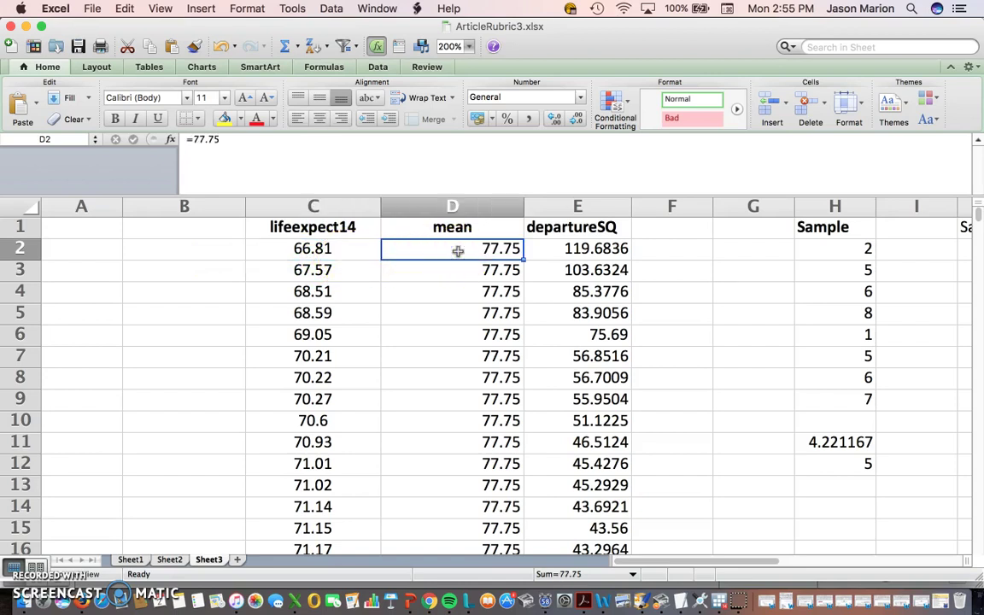
pyautogui.click(229, 147)
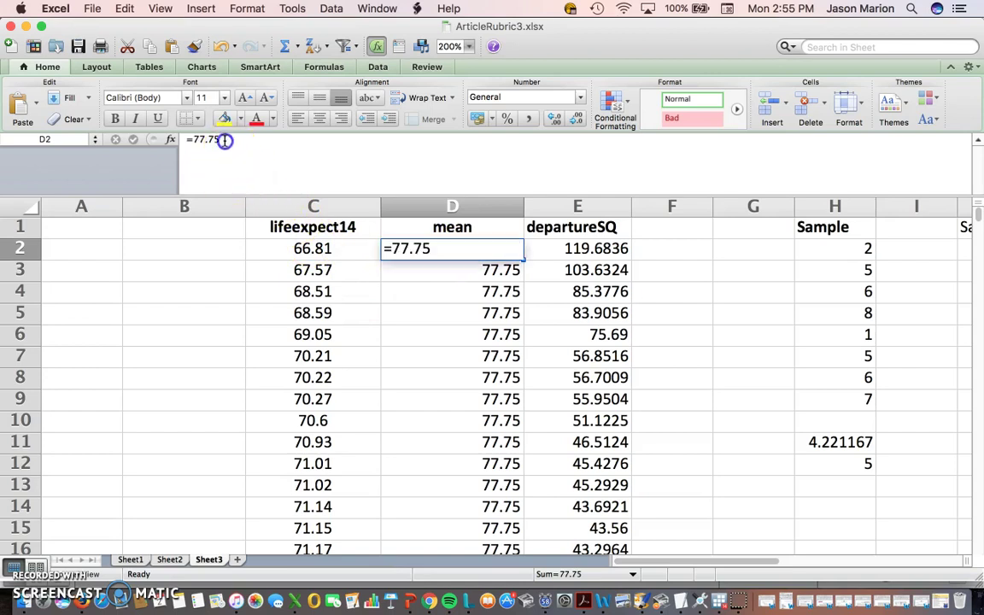
pyautogui.tripleClick(200, 140)
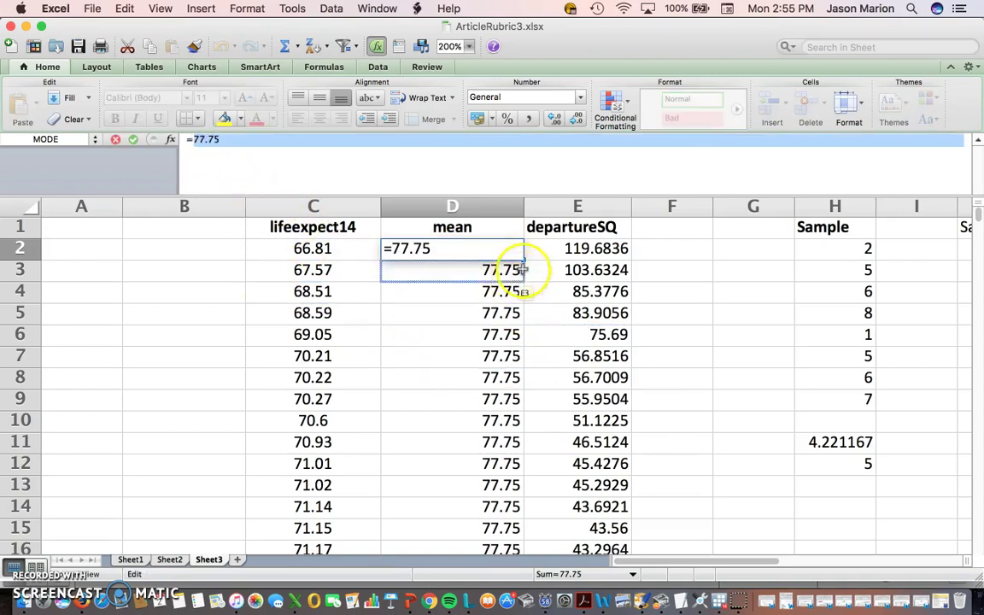
pyautogui.write('+')
pyautogui.click(456, 275)
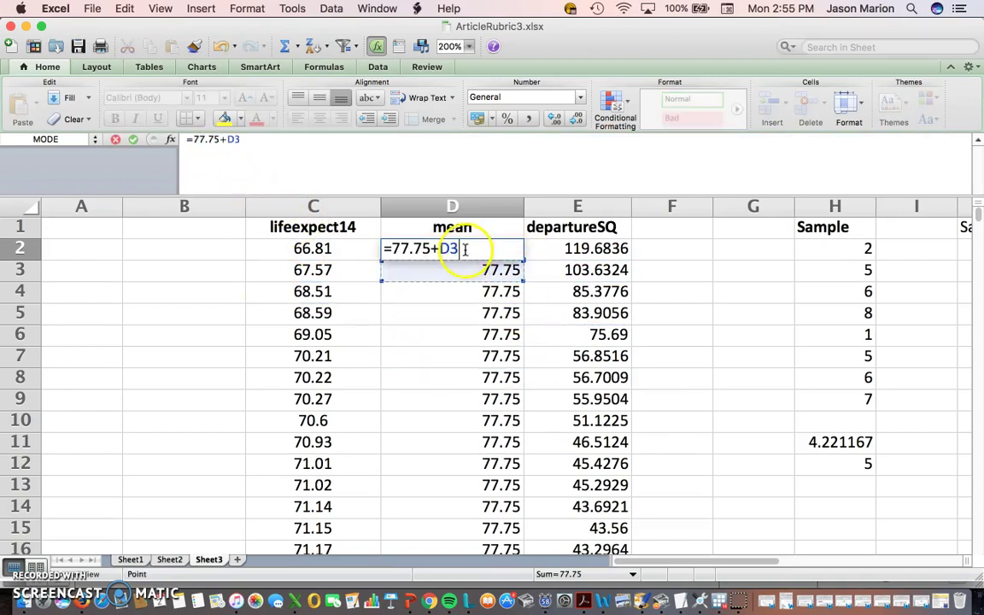
pyautogui.press('Escape')
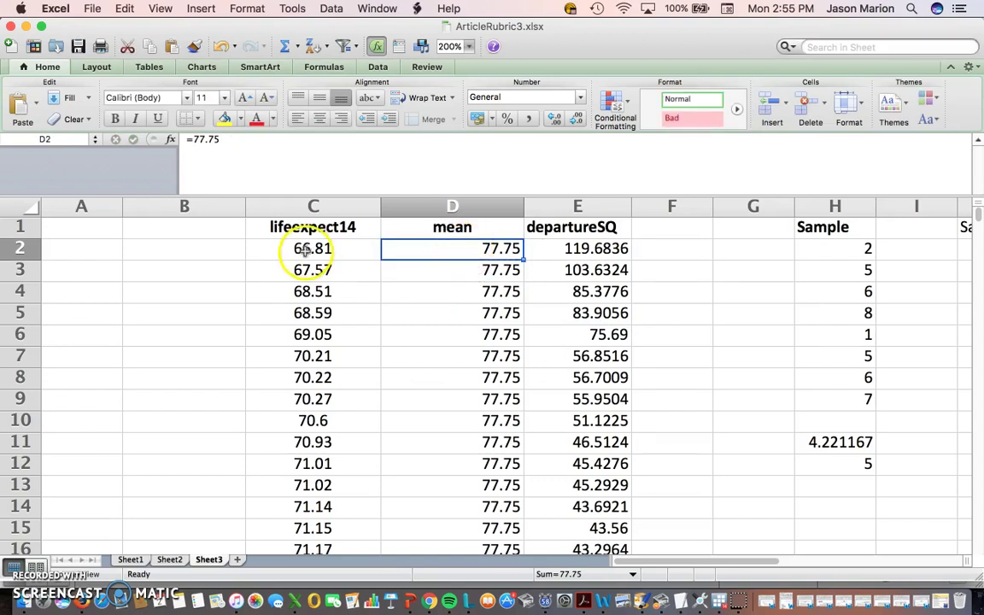
# Step: Remove the squaring from the departureSQ formula in E2 so it reads =(C2-D2)
pyautogui.click(553, 249)
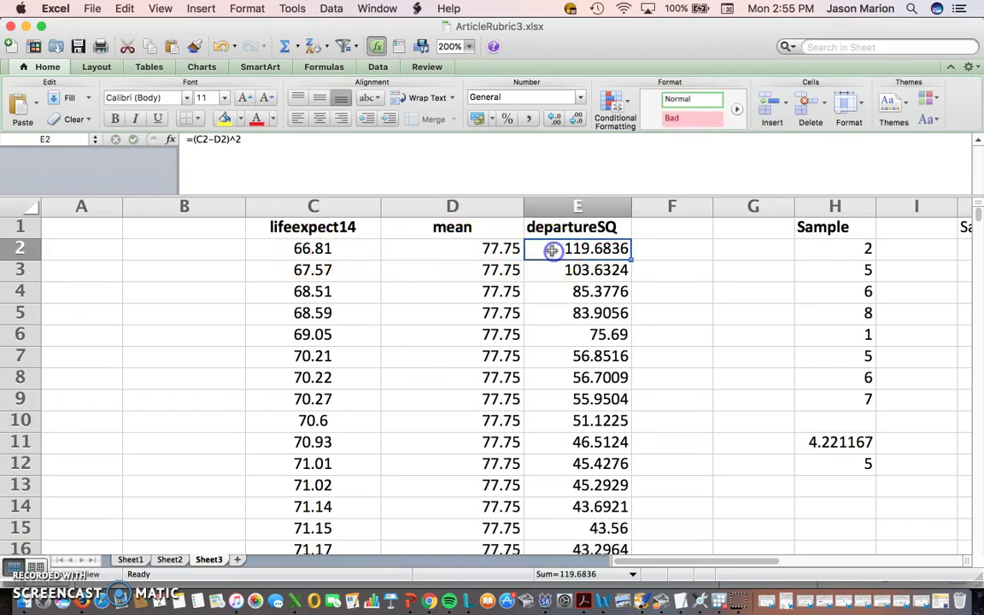
pyautogui.click(236, 140)
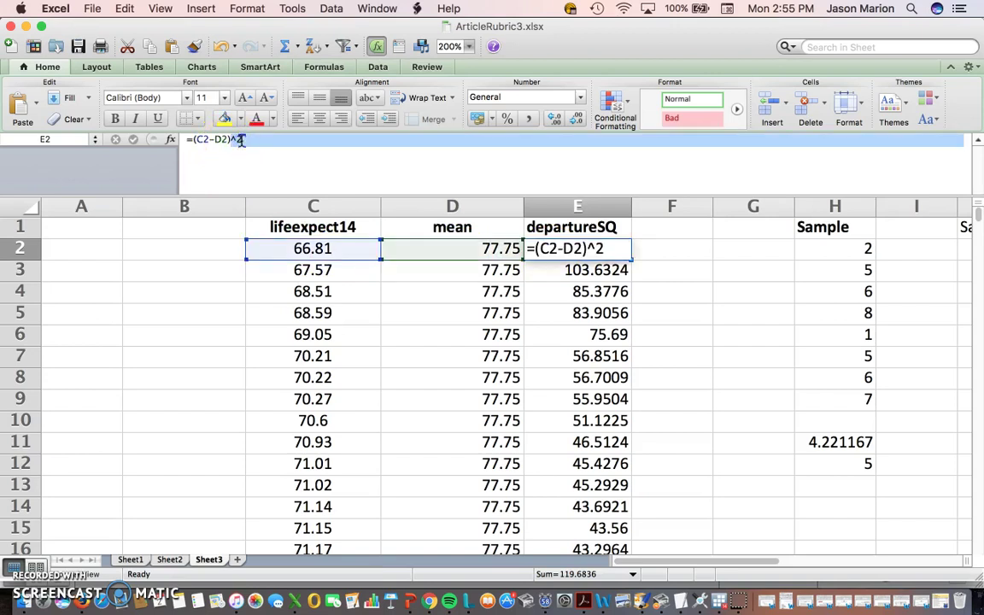
pyautogui.click(351, 175)
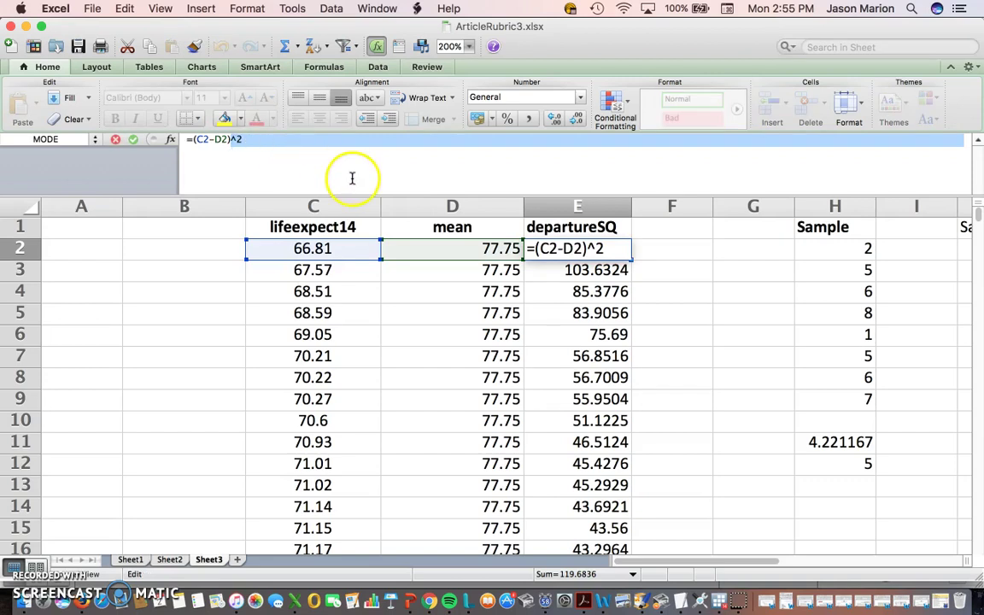
pyautogui.press('BackSpace')
pyautogui.press('BackSpace')
pyautogui.press('Return')
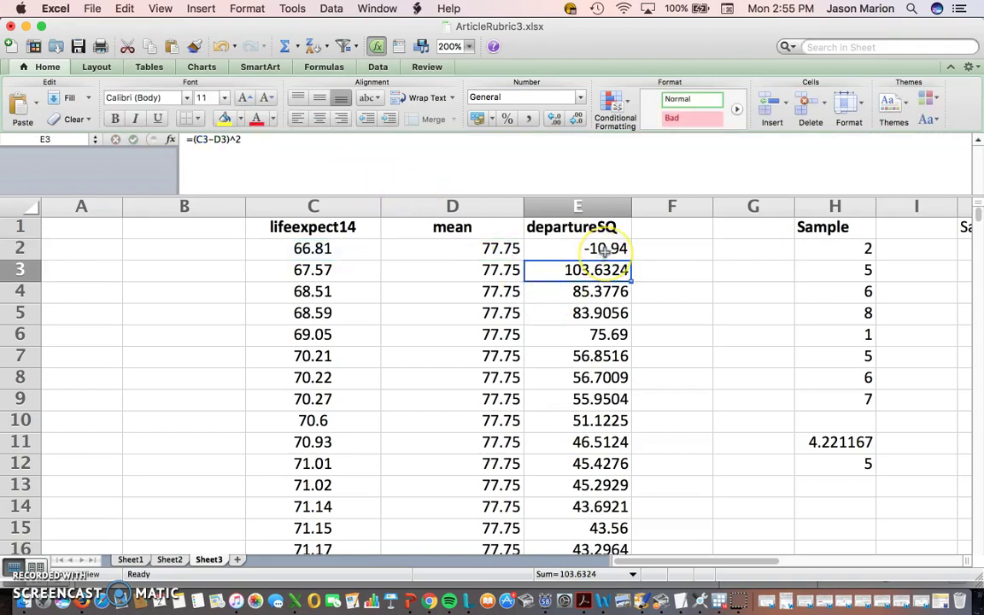
# Step: Restore the squaring in E2 so the formula reads =(C2-D2)^2
pyautogui.click(605, 250)
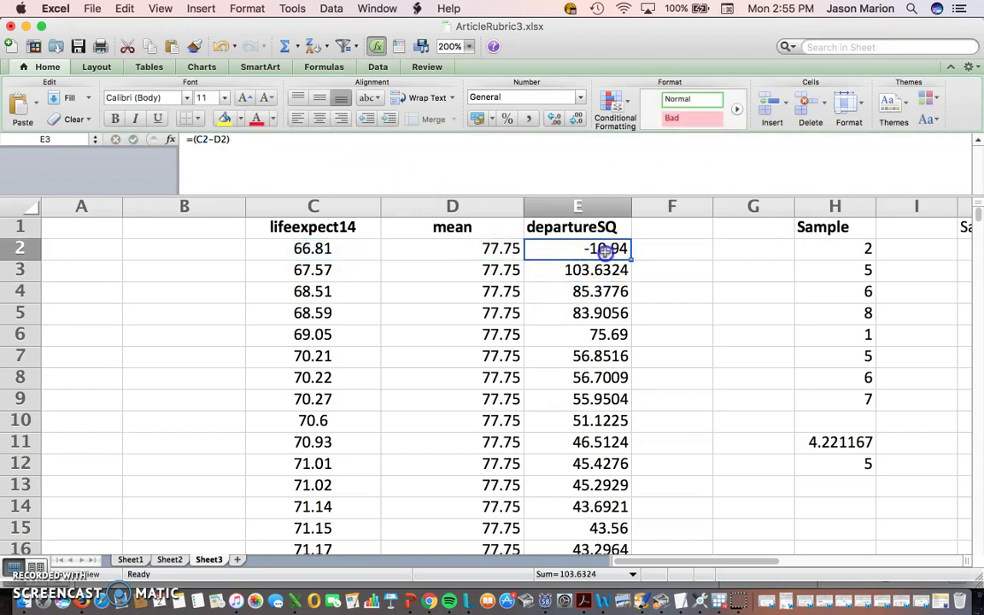
pyautogui.click(262, 140)
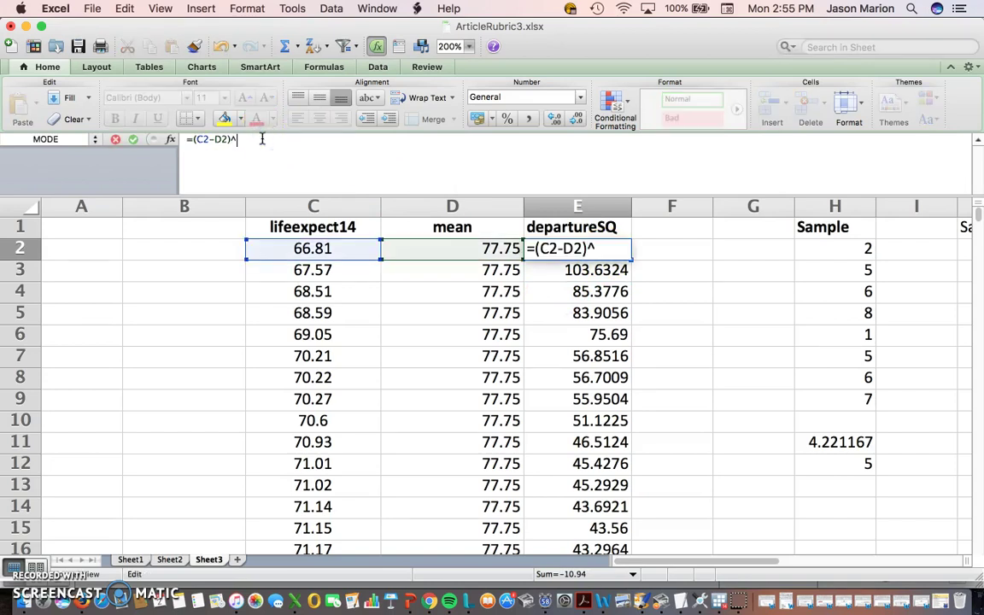
pyautogui.write('^2')
pyautogui.press('Return')
pyautogui.press('Up')
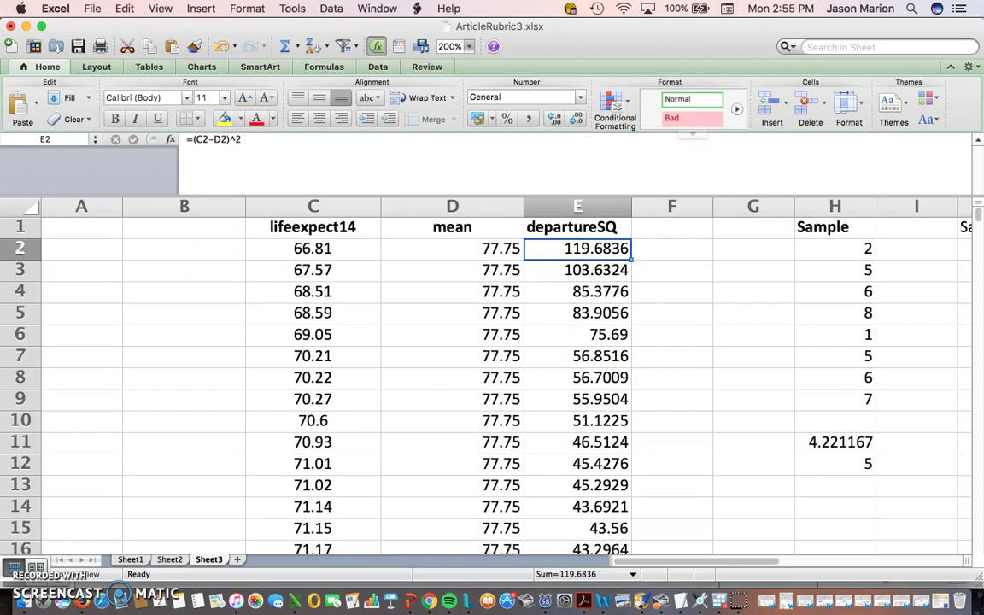
# Step: Examine how the squared departures in column E change down the rows as life expectancy approaches the mean
pyautogui.moveTo(663, 42); pyautogui.dragTo(603, 39)
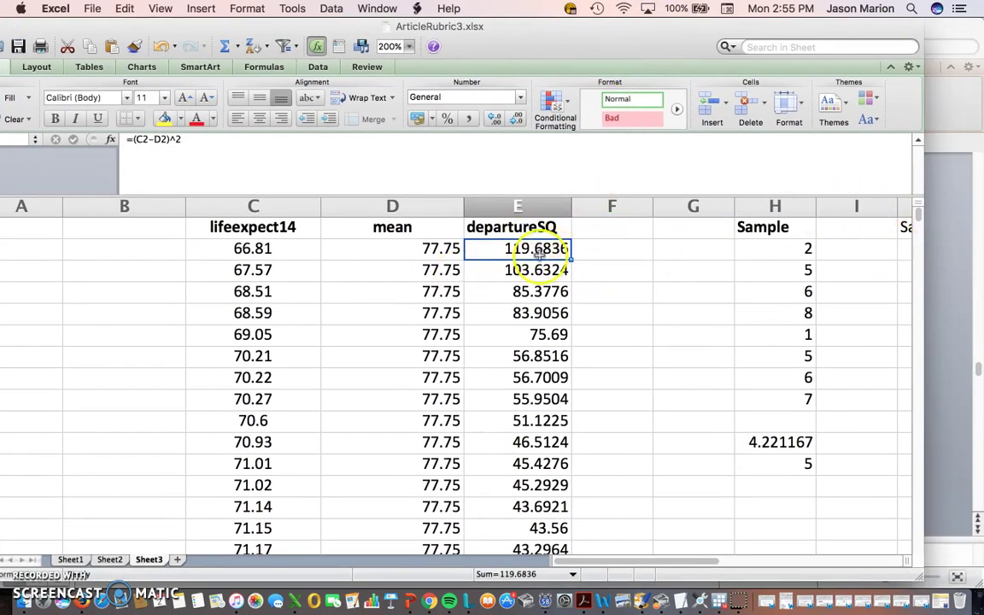
pyautogui.moveTo(538, 253); pyautogui.dragTo(492, 355)
pyautogui.scroll(-5, 569, 340)
pyautogui.scroll(-10, 568, 340)
pyautogui.click(915, 334)
pyautogui.scroll(-15, 915, 337)
pyautogui.scroll(-15, 914, 340)
pyautogui.scroll(-15, 915, 340)
pyautogui.scroll(-15, 915, 340)
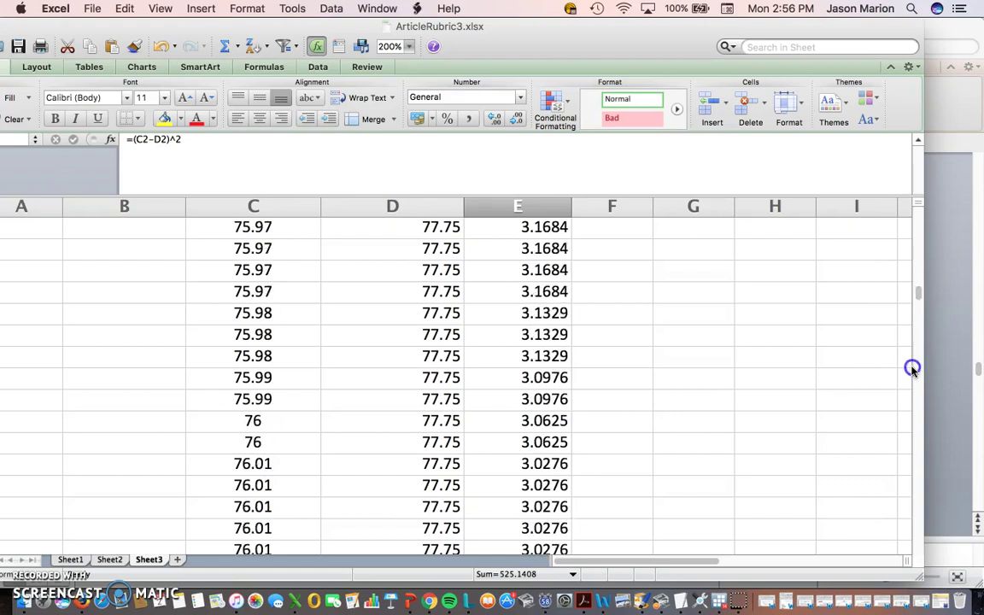
pyautogui.click(526, 421)
pyautogui.scroll(-5, 917, 413)
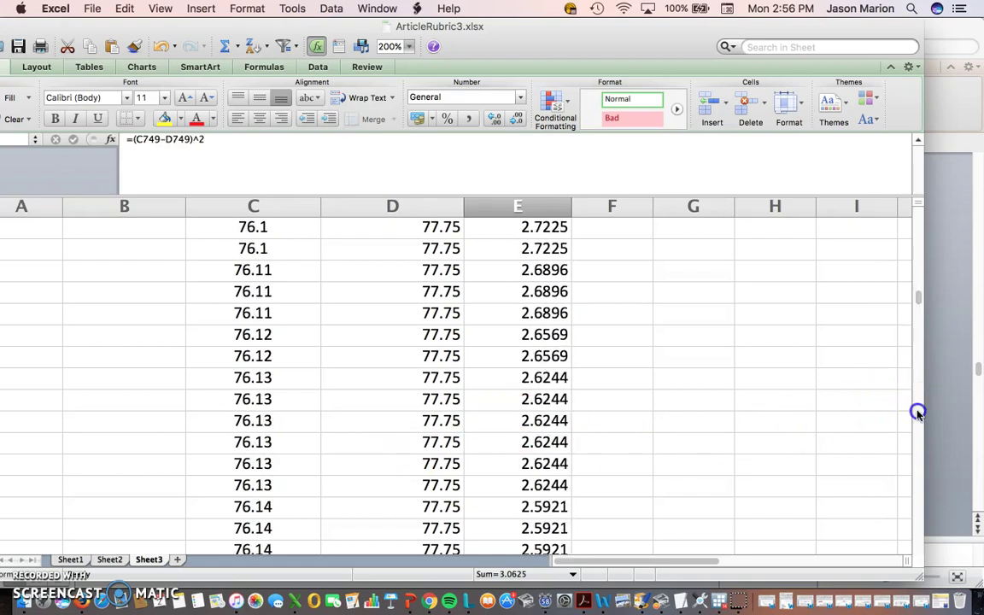
# Step: Check the squared departures of the rows closest to the mean and of the last data row, E3136
pyautogui.scroll(-10, 918, 414)
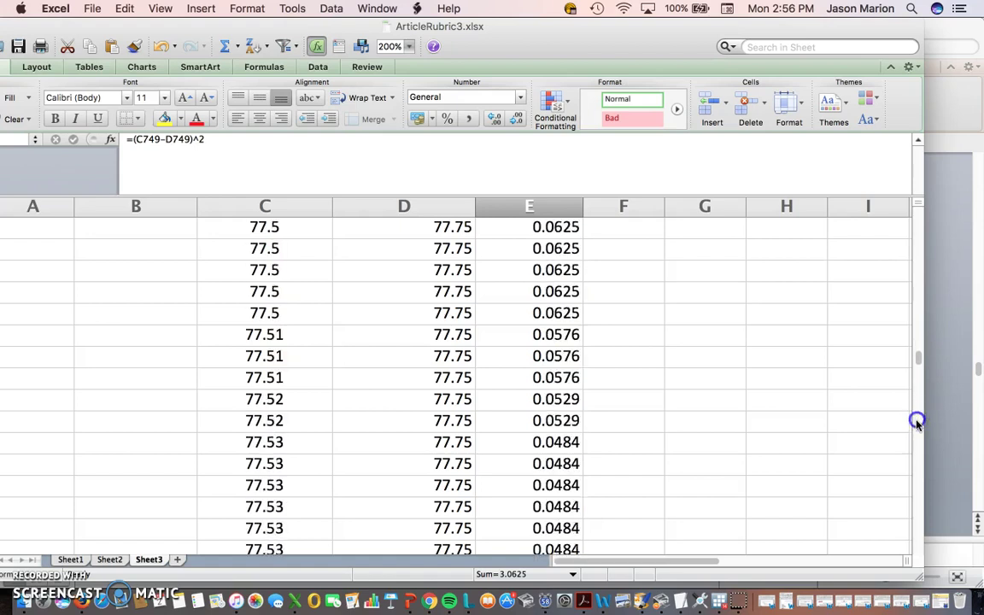
pyautogui.moveTo(543, 399); pyautogui.dragTo(551, 429)
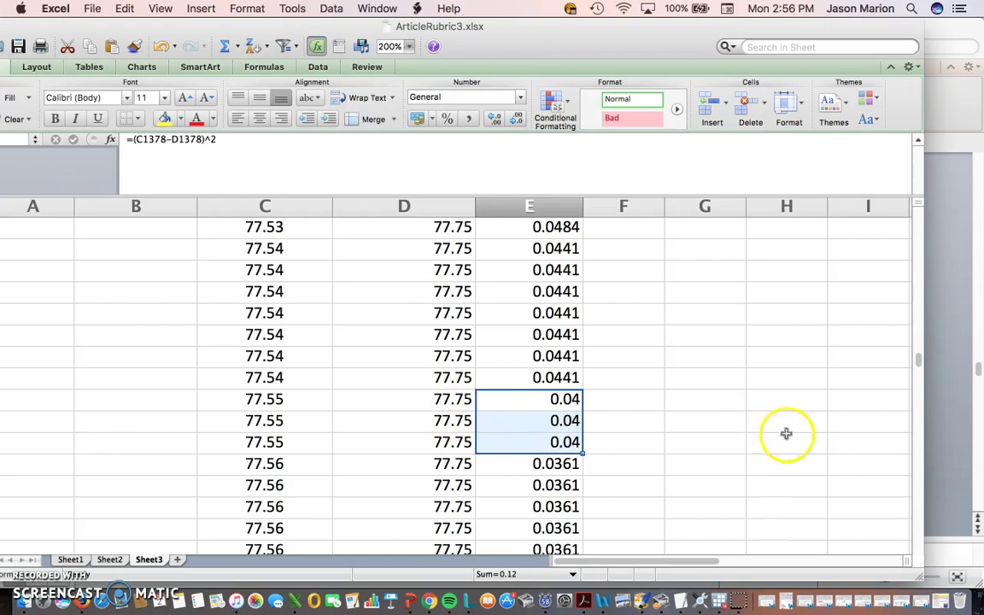
pyautogui.moveTo(919, 362); pyautogui.dragTo(901, 538)
pyautogui.scroll(-10, 730, 507)
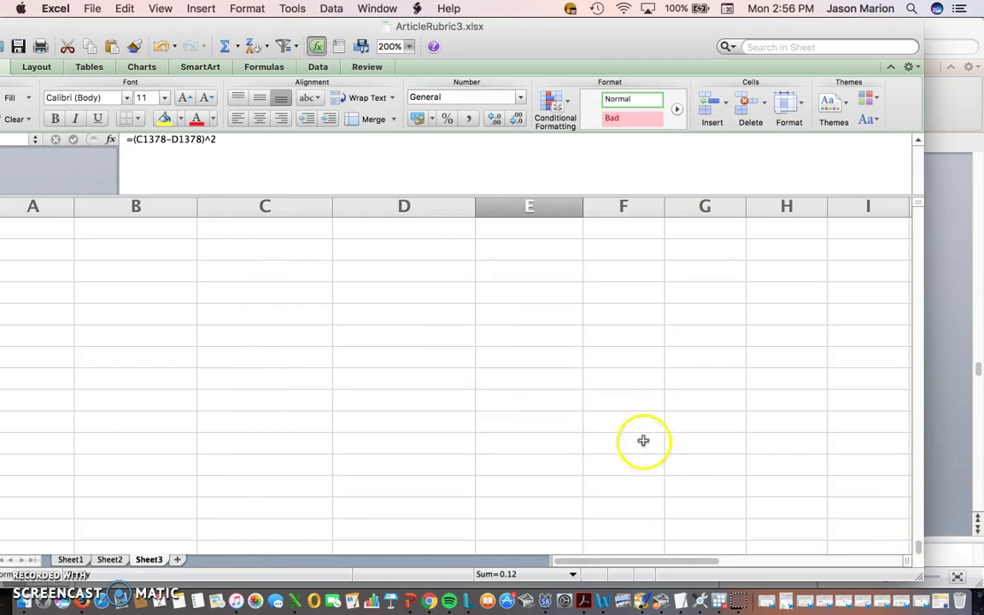
pyautogui.scroll(5, 573, 372)
pyautogui.click(555, 441)
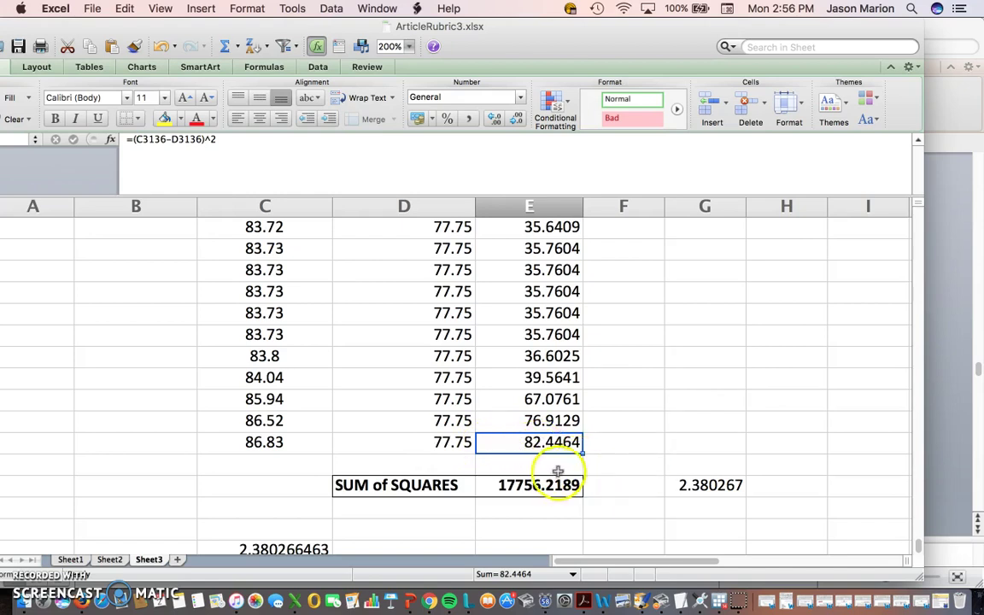
# Step: Inspect the SUM of SQUARES formula and its summed range below the departureSQ column
pyautogui.click(510, 487)
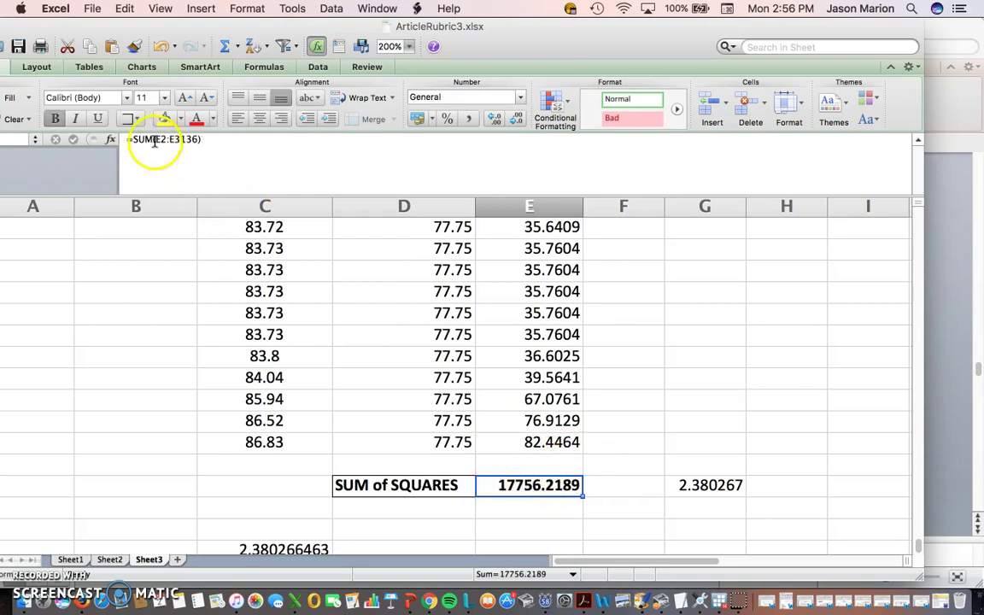
pyautogui.moveTo(154, 140); pyautogui.dragTo(199, 140)
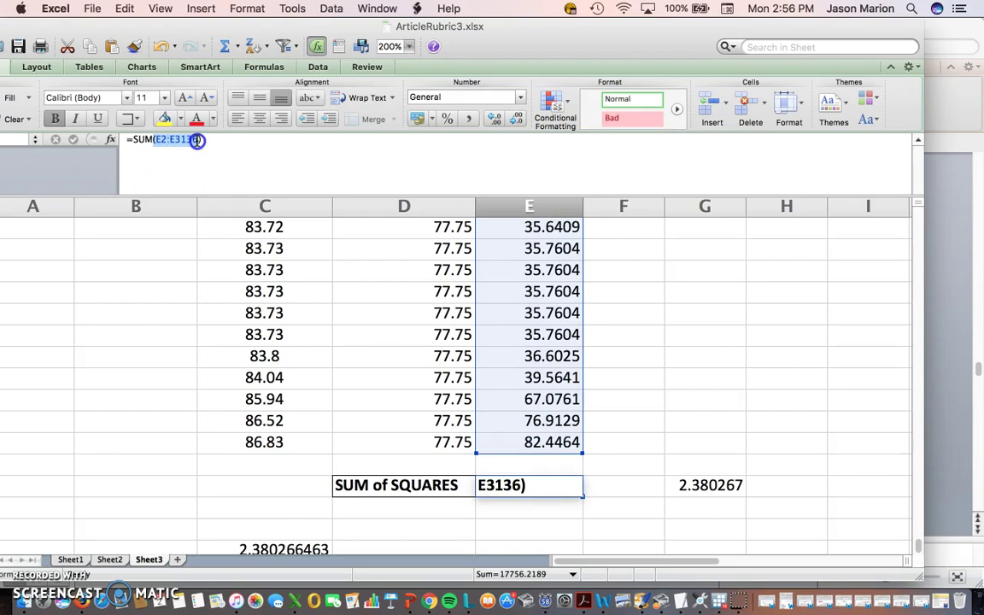
pyautogui.press('Escape')
pyautogui.click(523, 501)
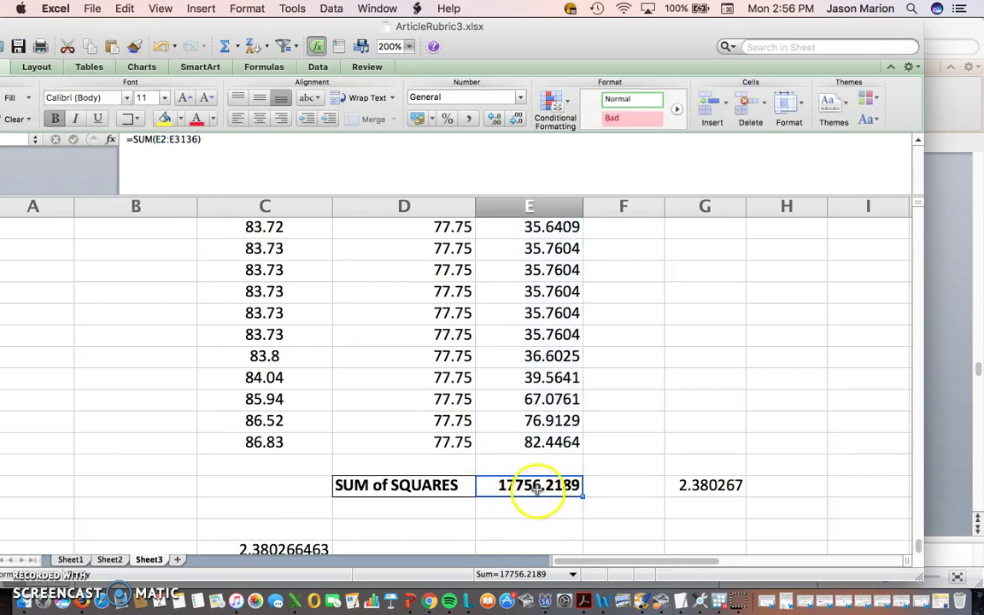
pyautogui.scroll(-2, 538, 485)
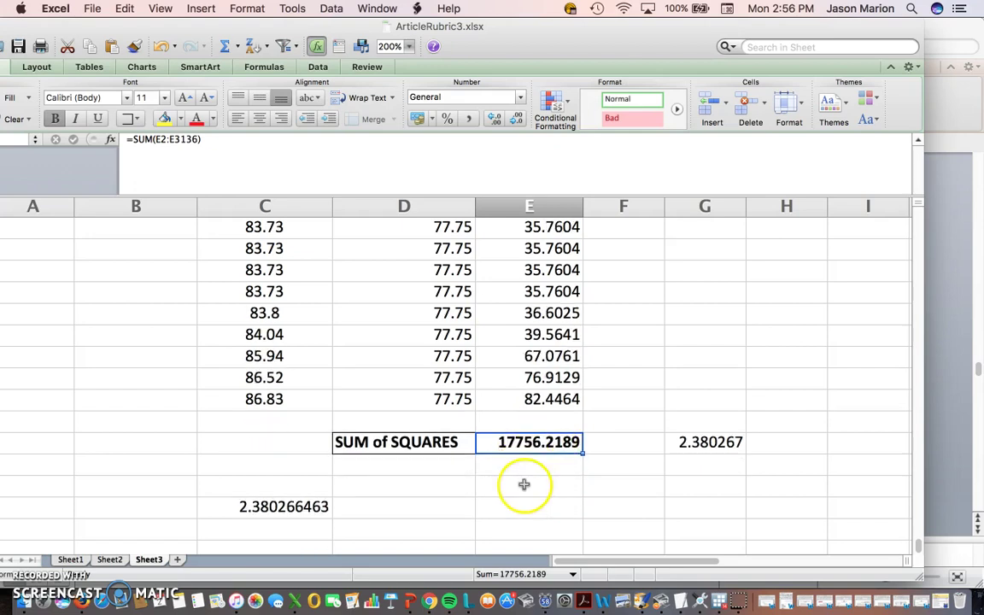
# Step: Switch to the PowerPoint presentation and review the standard deviation formula on the Calculating the SD slide
pyautogui.click(410, 600)
pyautogui.scroll(-2, 457, 466)
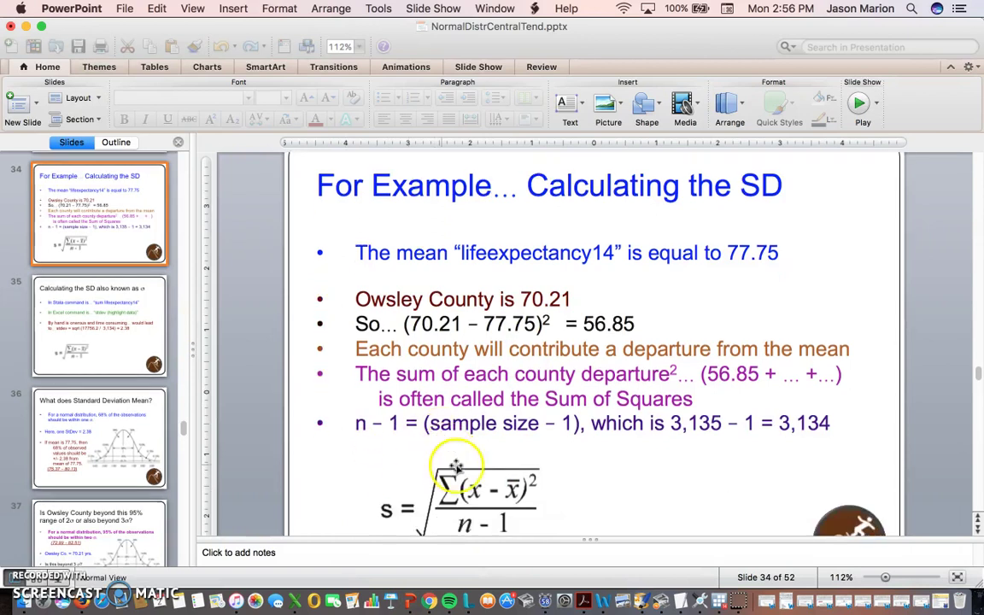
pyautogui.scroll(-2, 457, 466)
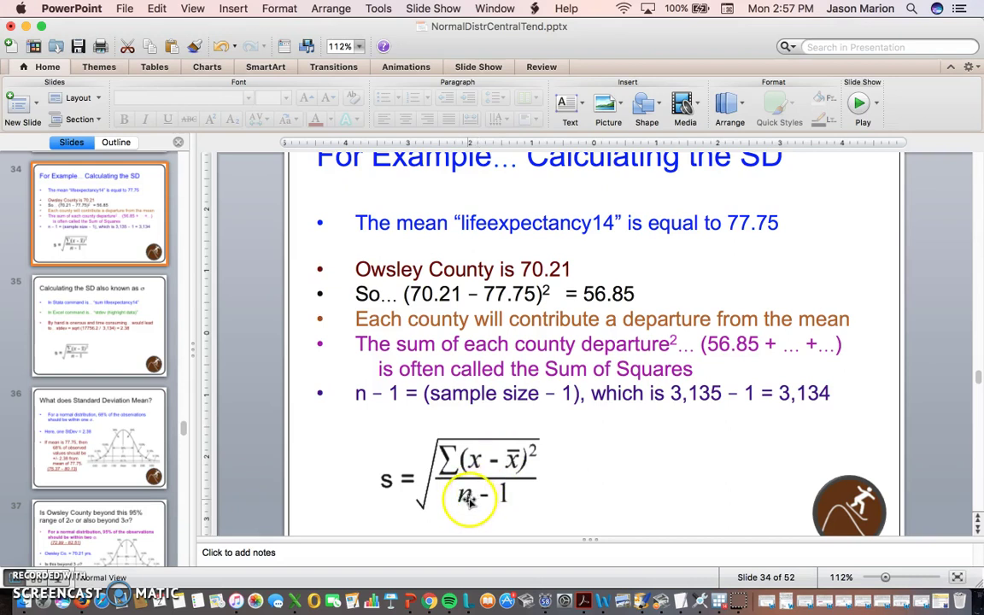
# Step: Switch back to Excel and inspect the SQRT formula in column G of the SUM of SQUARES row
pyautogui.click(297, 602)
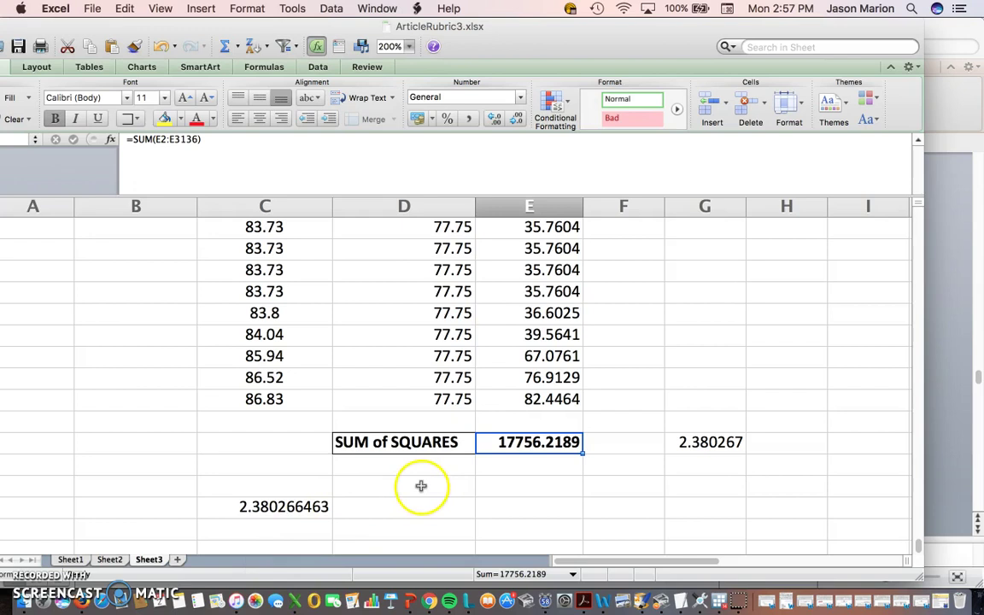
pyautogui.click(692, 442)
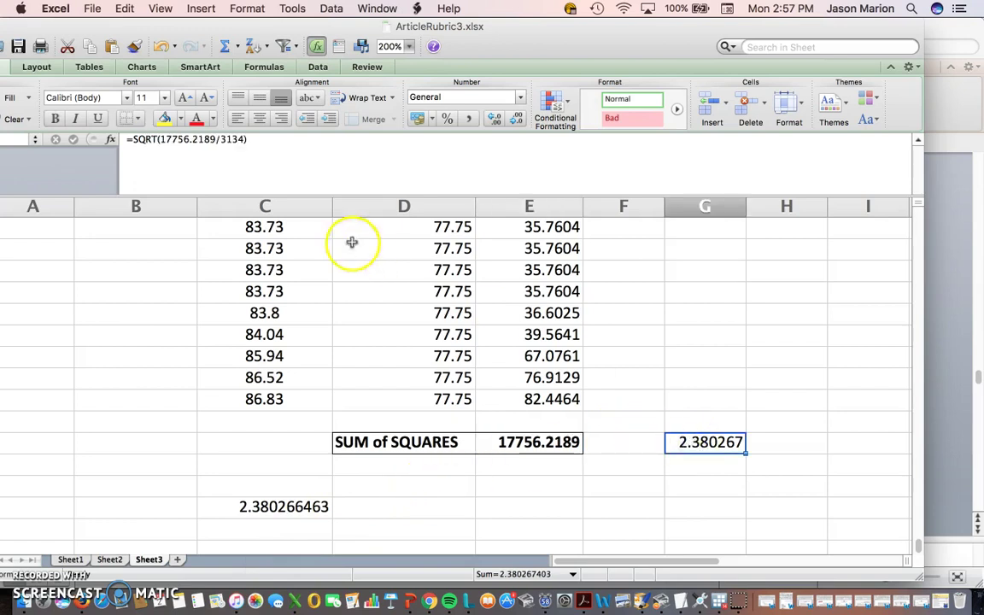
pyautogui.click(234, 140)
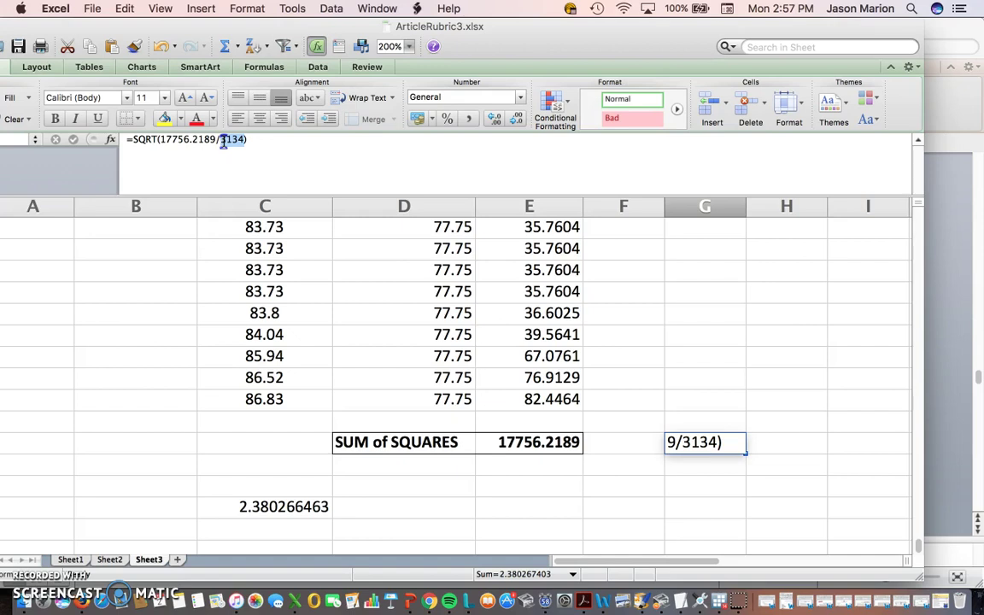
pyautogui.click(223, 142)
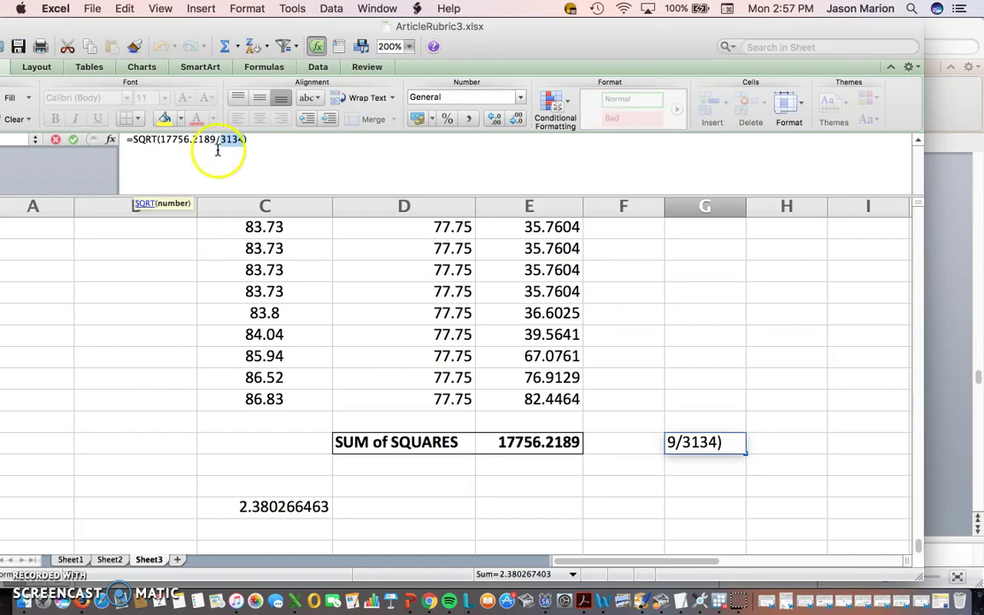
pyautogui.press('Escape')
# Step: Remove SQRT from the column G formula in the SUM of SQUARES row so it reads =(17756.2189/3134)
pyautogui.click(147, 140)
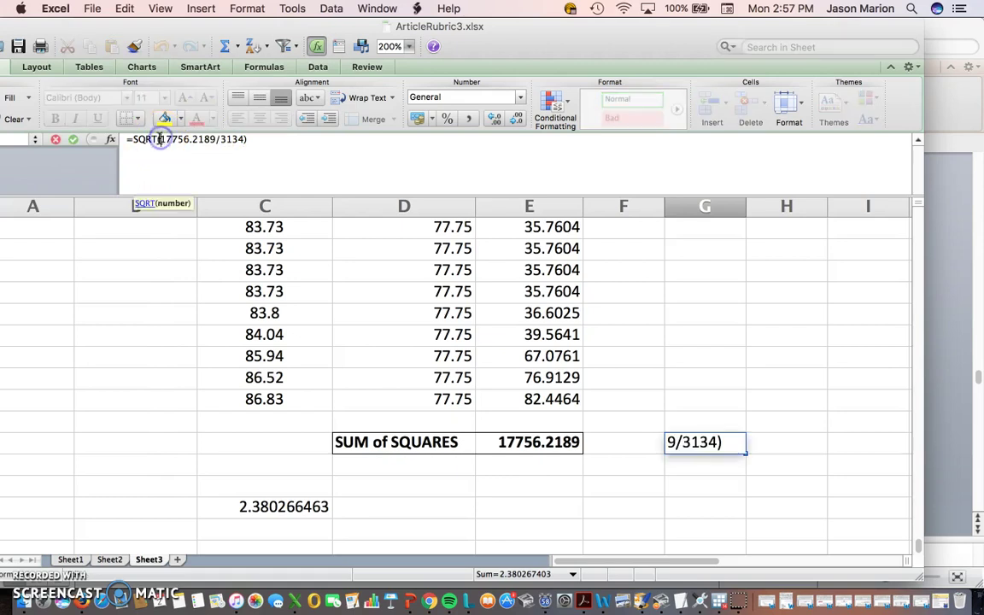
pyautogui.press('BackSpace')
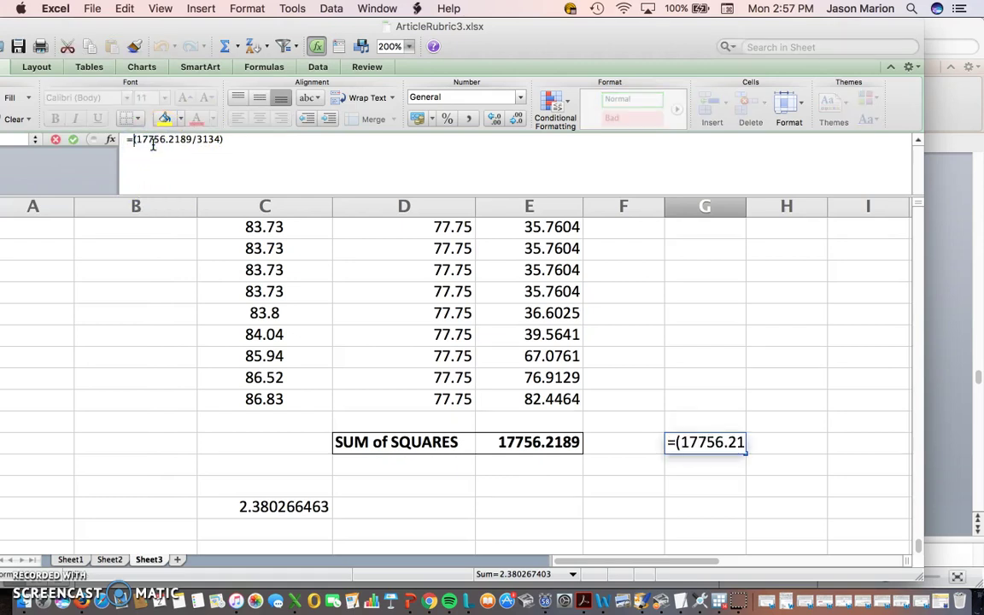
pyautogui.press('Return')
pyautogui.click(687, 443)
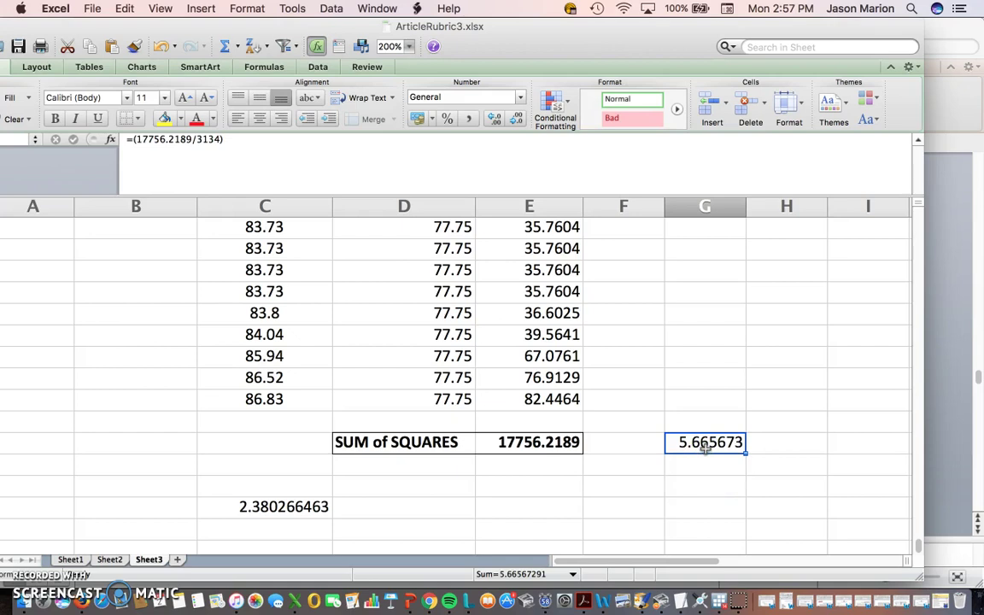
# Step: Enter =SQRT(G3138) in the column G cell directly below the quotient to take its square root
pyautogui.click(709, 475)
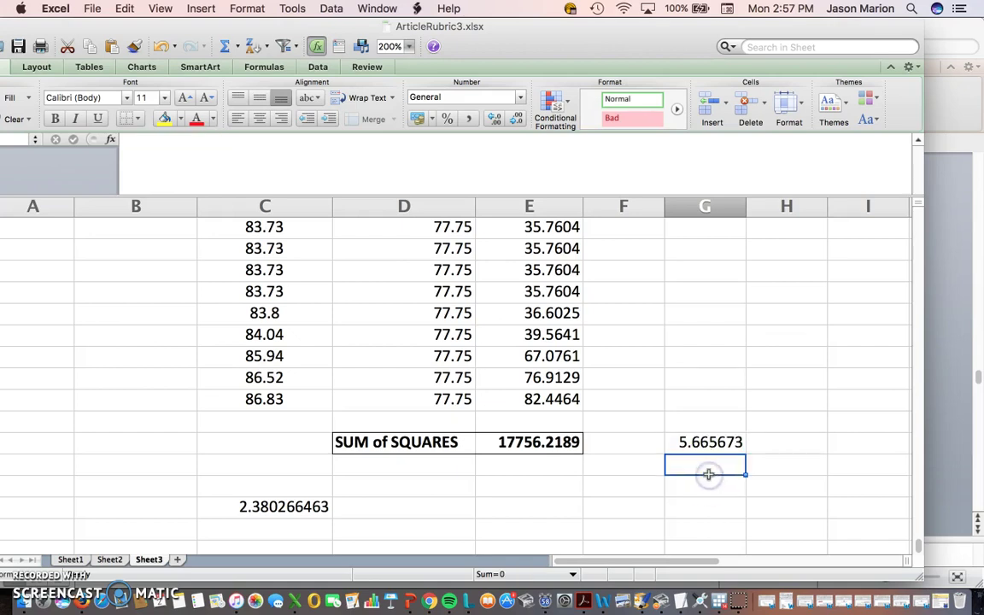
pyautogui.write('=sqRT')
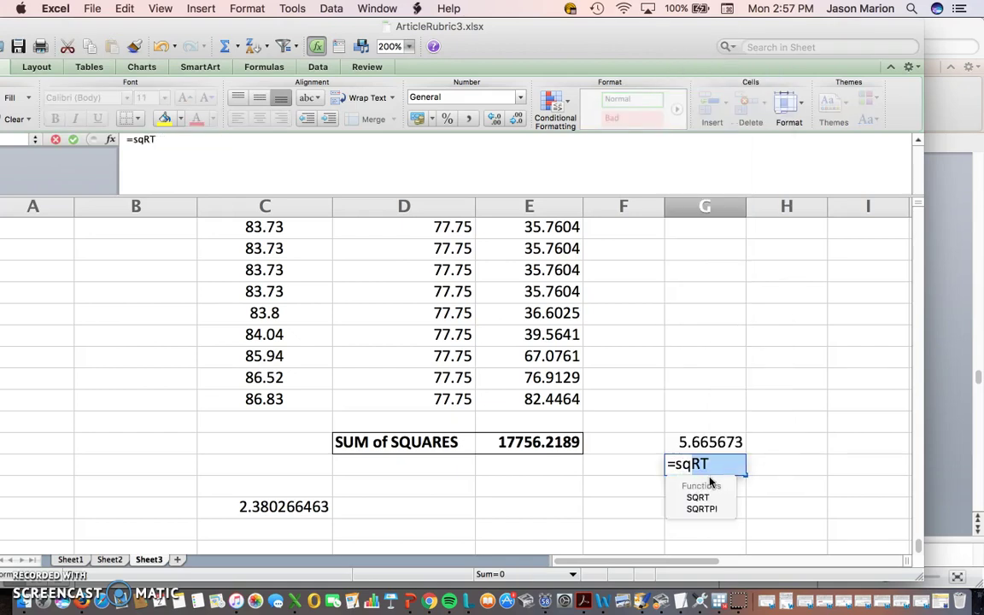
pyautogui.doubleClick(700, 497)
pyautogui.click(711, 442)
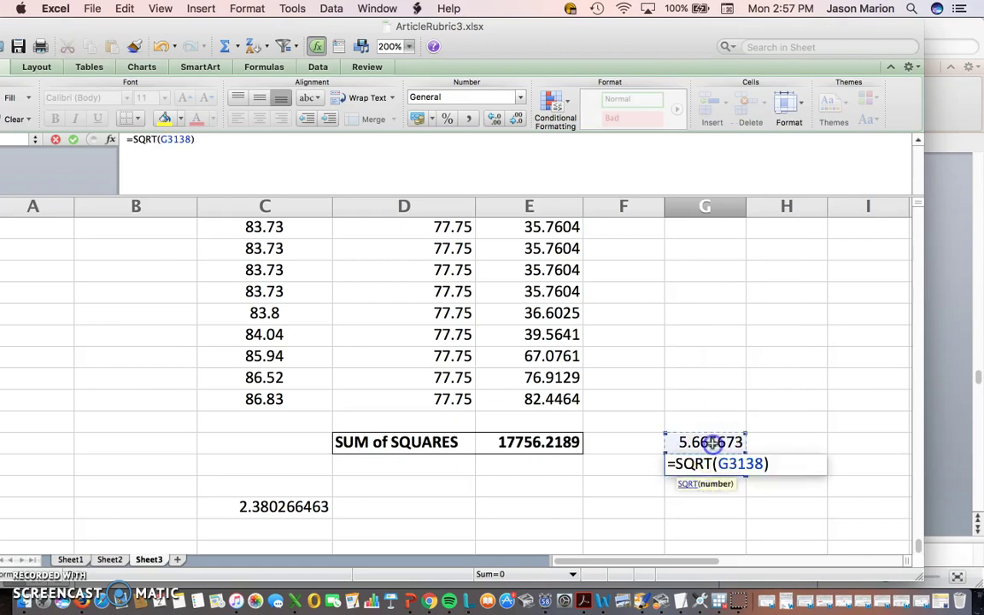
pyautogui.press('Return')
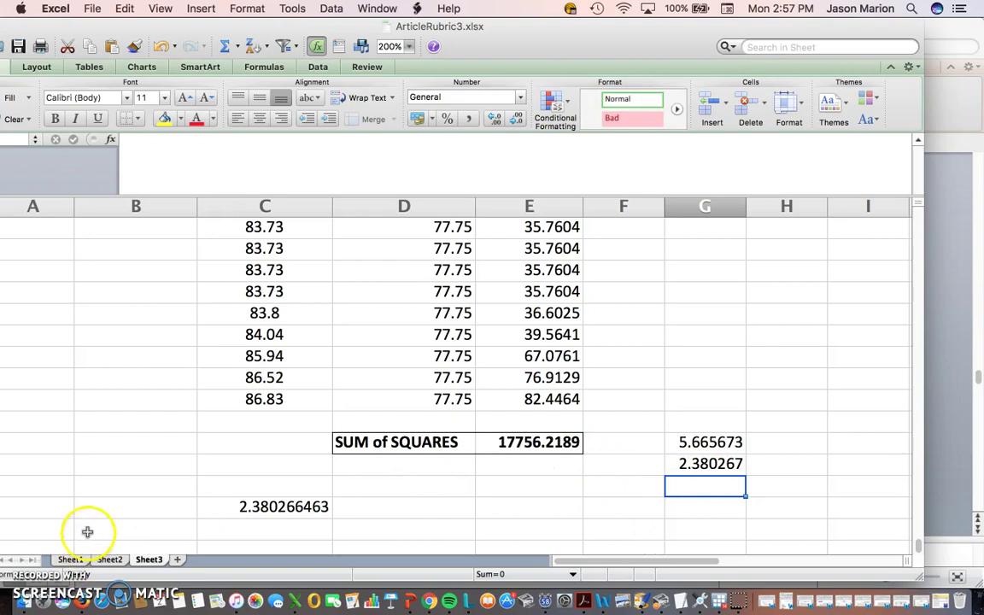
# Step: Enter =STDEV(C2513:C3136) in column E, two rows below the SUM of SQUARES value, and select the cell to check it
pyautogui.click(523, 488)
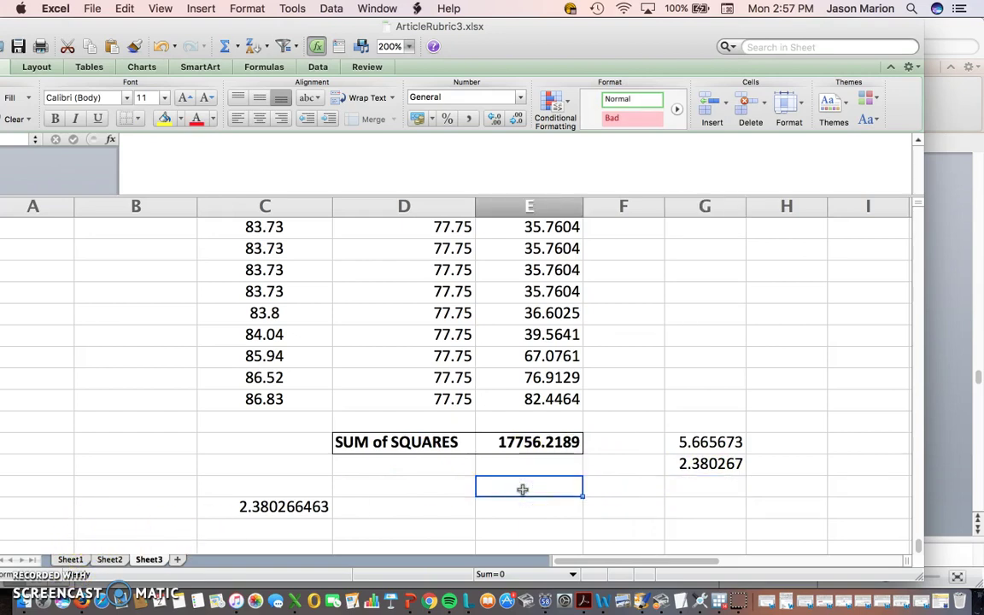
pyautogui.write('=st')
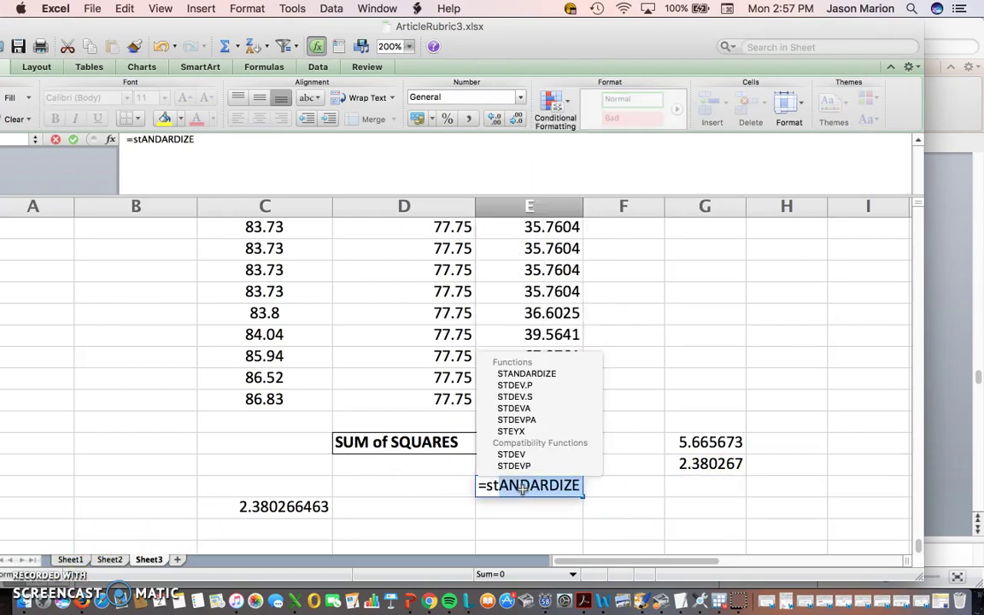
pyautogui.write('de')
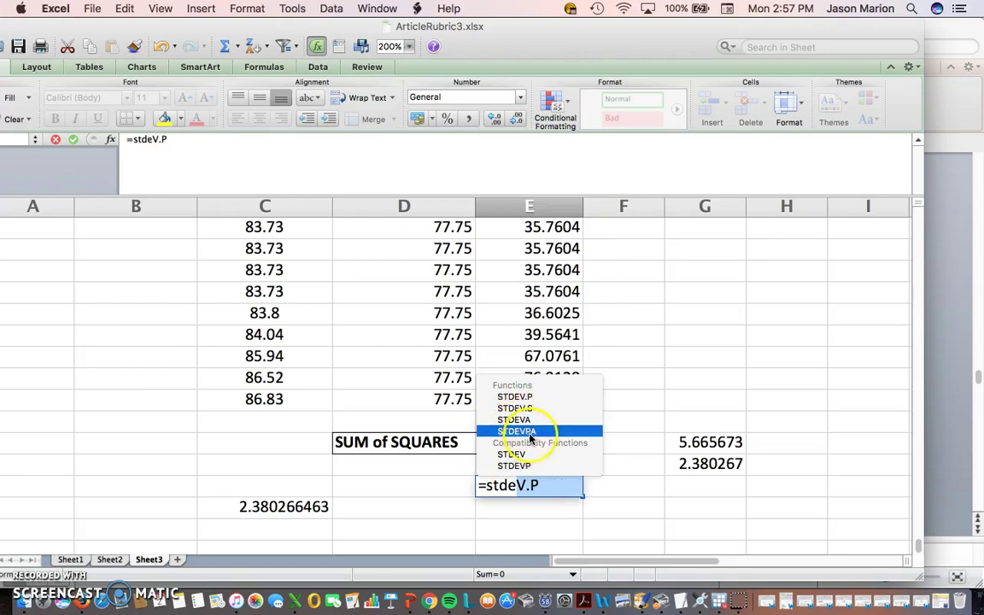
pyautogui.doubleClick(512, 454)
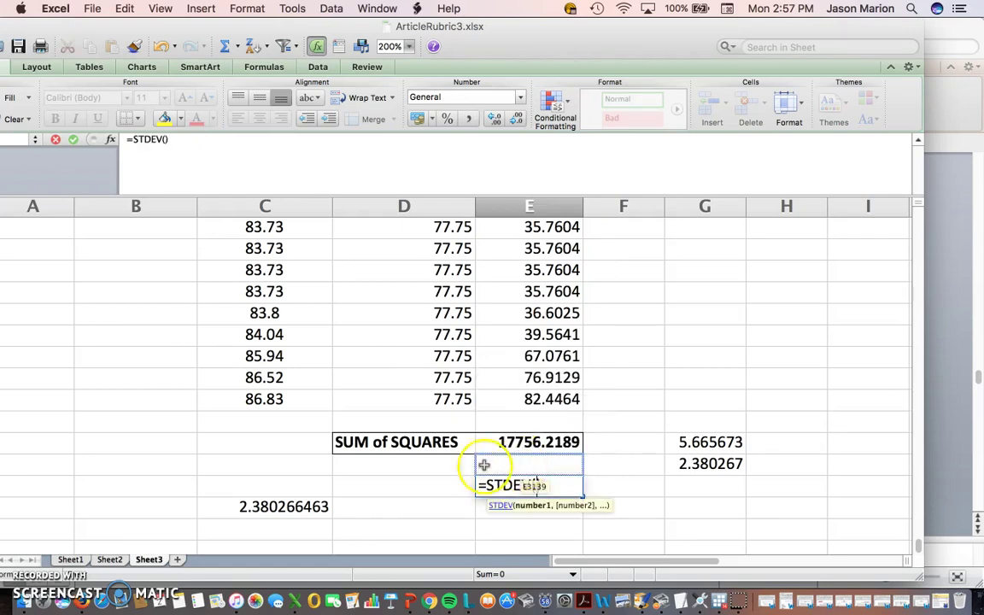
pyautogui.moveTo(264, 403); pyautogui.dragTo(264, 209)
pyautogui.moveTo(918, 484); pyautogui.dragTo(916, 213)
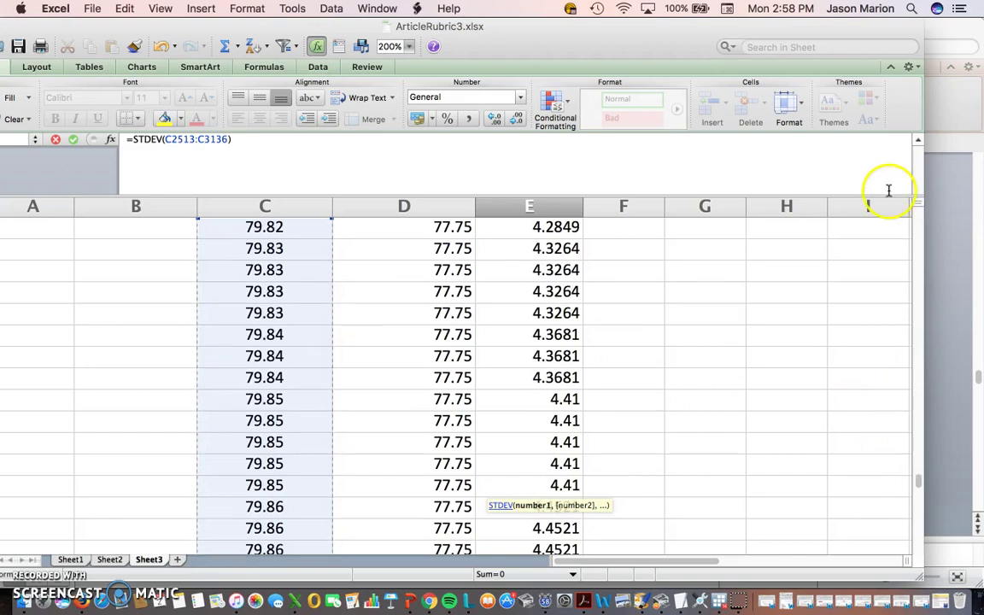
pyautogui.press('Return')
pyautogui.click(548, 506)
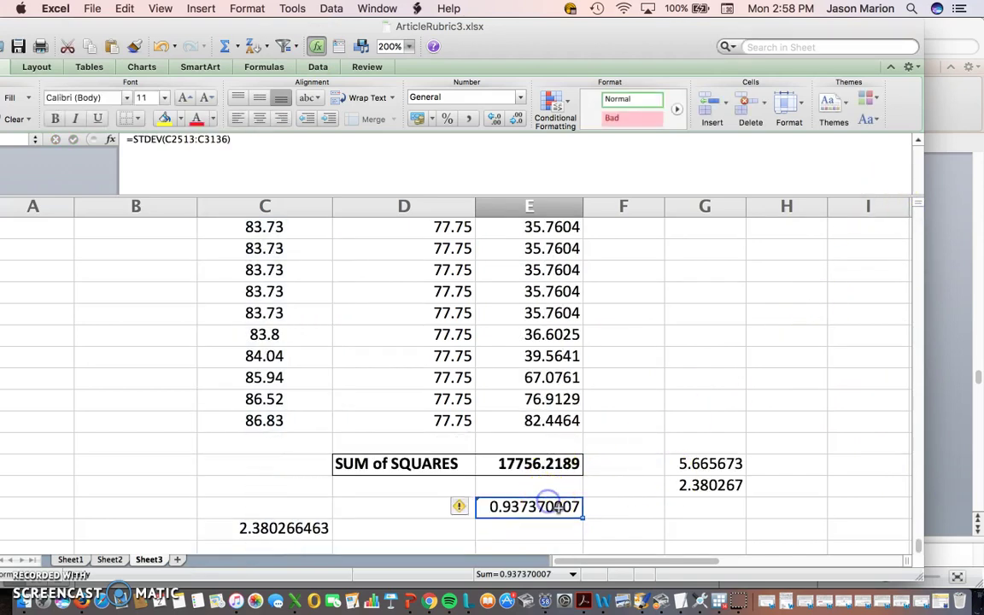